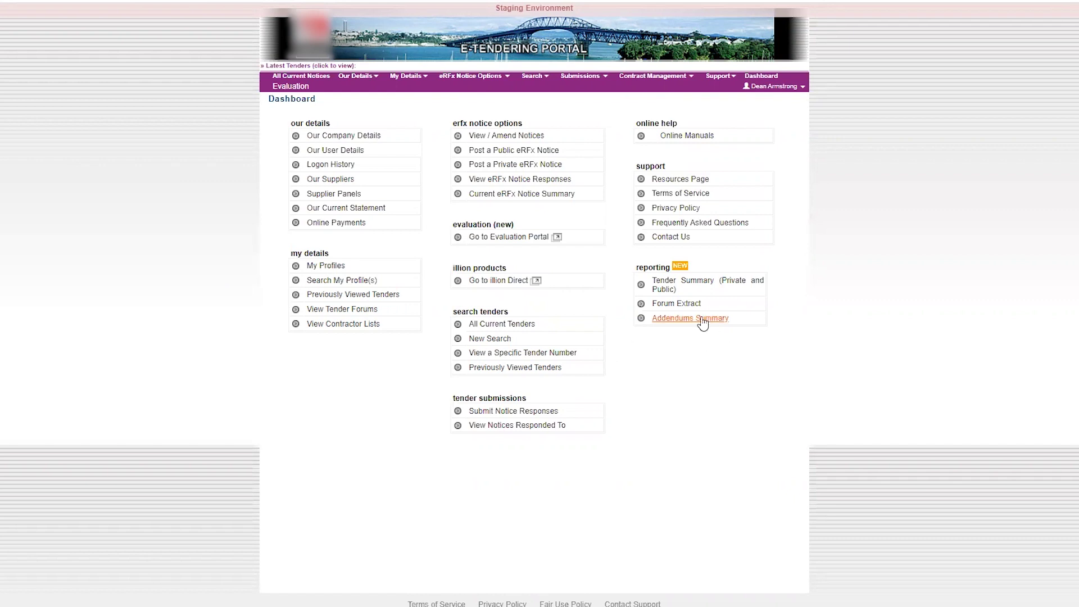
# Run the Addendums Summary Report for tender ID DEMO2-1083604
pyautogui.click(689, 318)
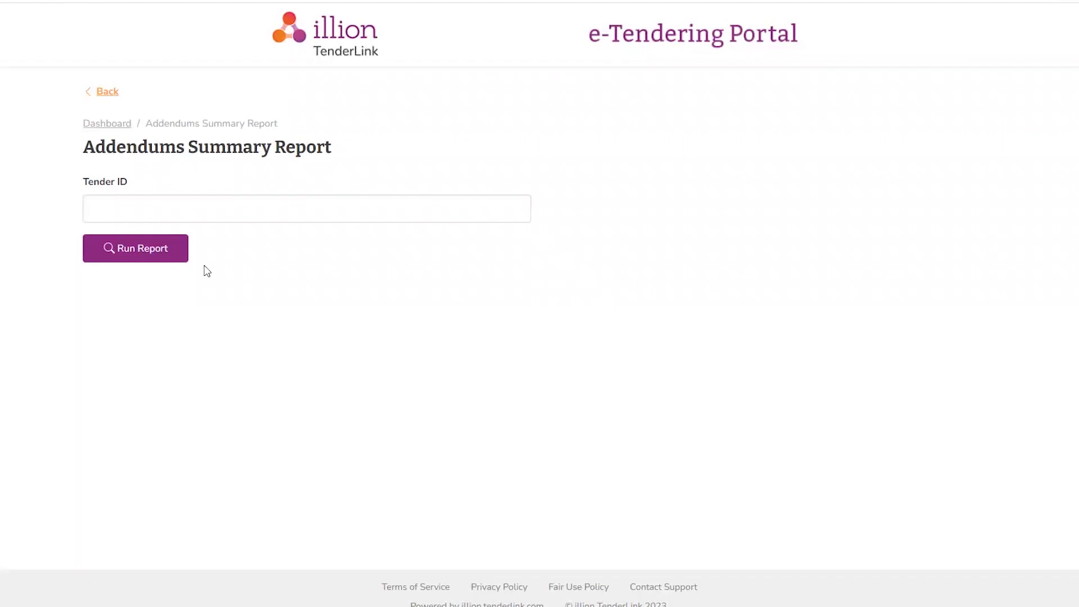
pyautogui.click(199, 205)
pyautogui.write('DEMO2-1083604')
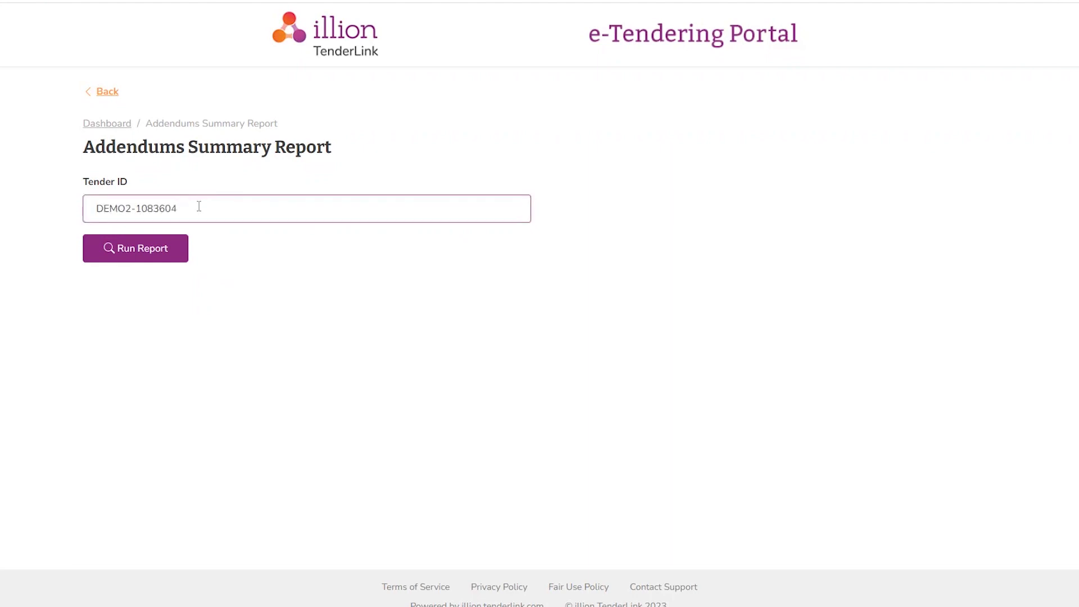
pyautogui.click(162, 250)
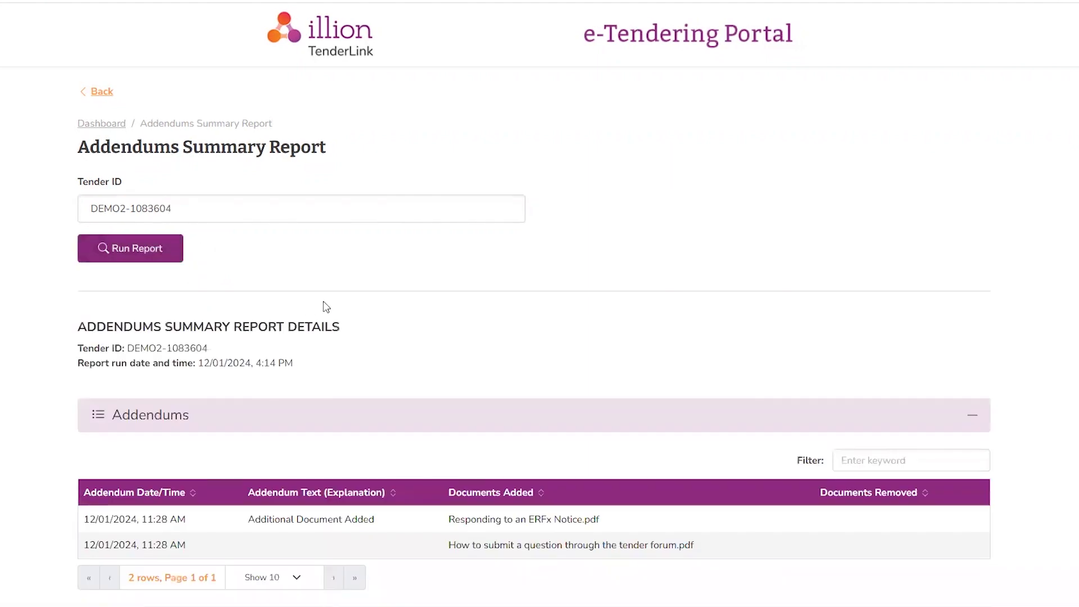
pyautogui.scroll(-1, 326, 307)
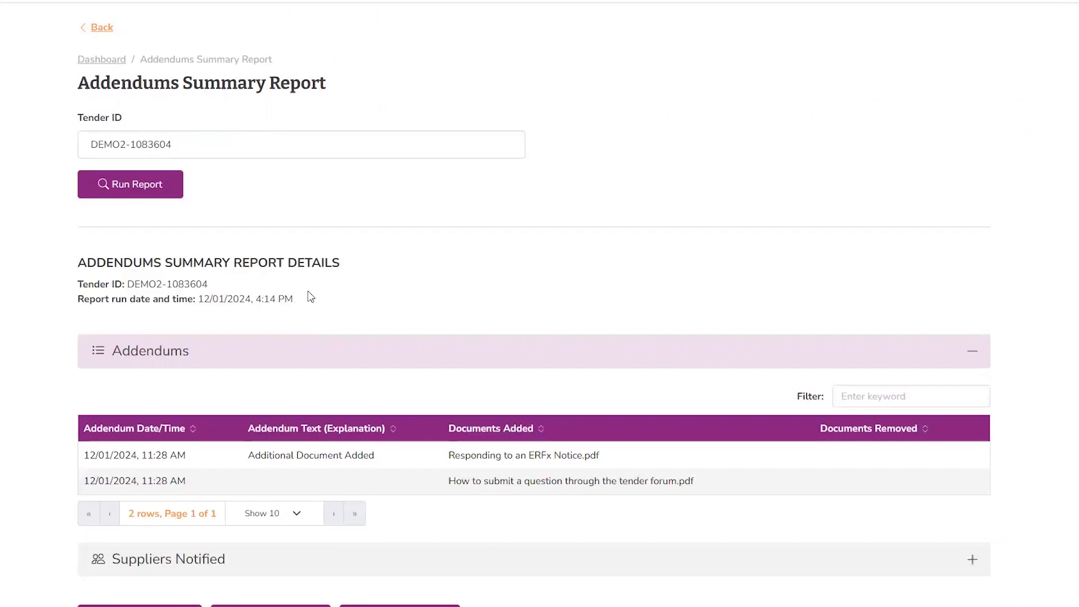
pyautogui.scroll(-1, 336, 291)
pyautogui.scroll(-1, 336, 291)
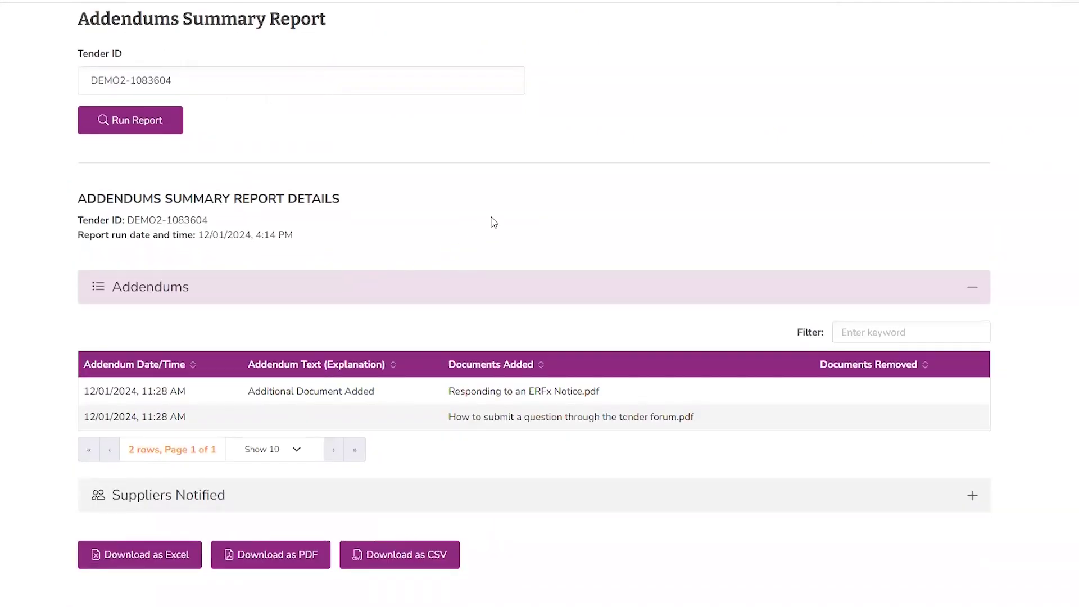
pyautogui.scroll(-2, 494, 220)
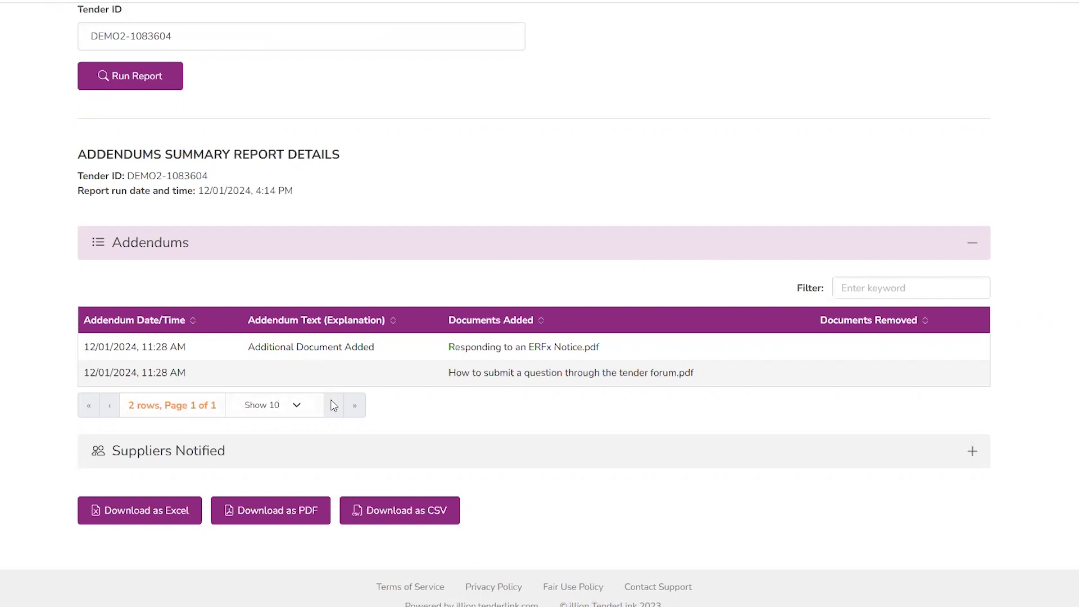
pyautogui.click(301, 409)
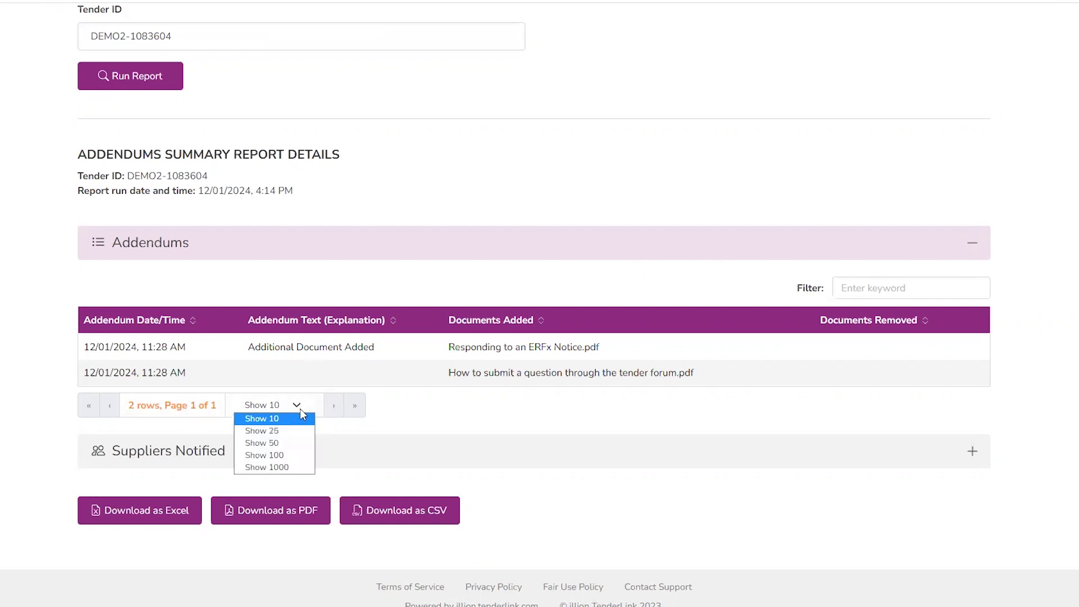
pyautogui.click(290, 417)
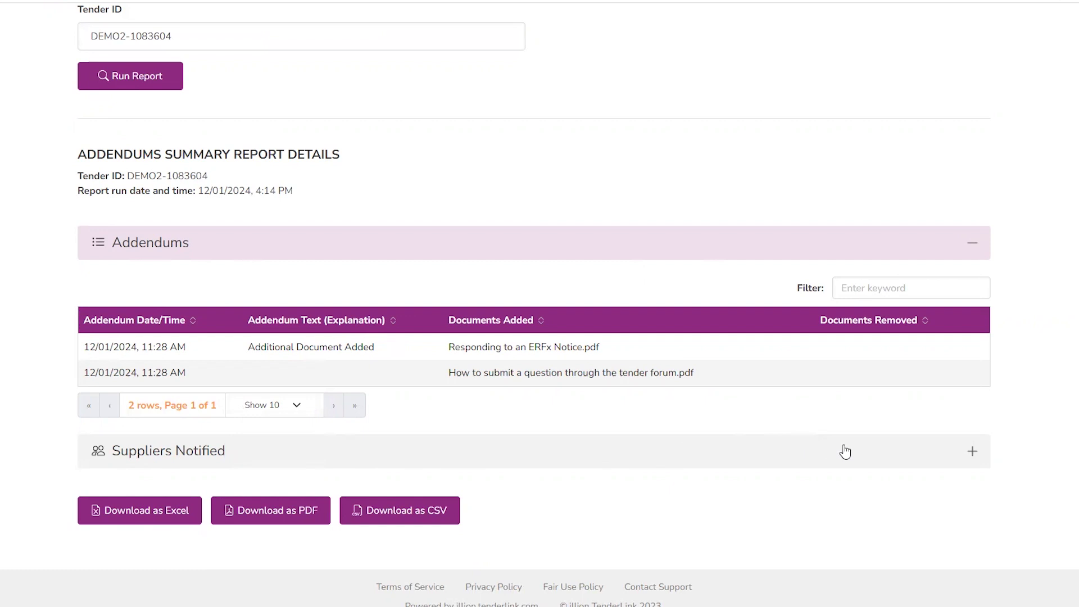
# Review the Suppliers Notified table and its page-size options, then download the report as Excel
pyautogui.click(868, 451)
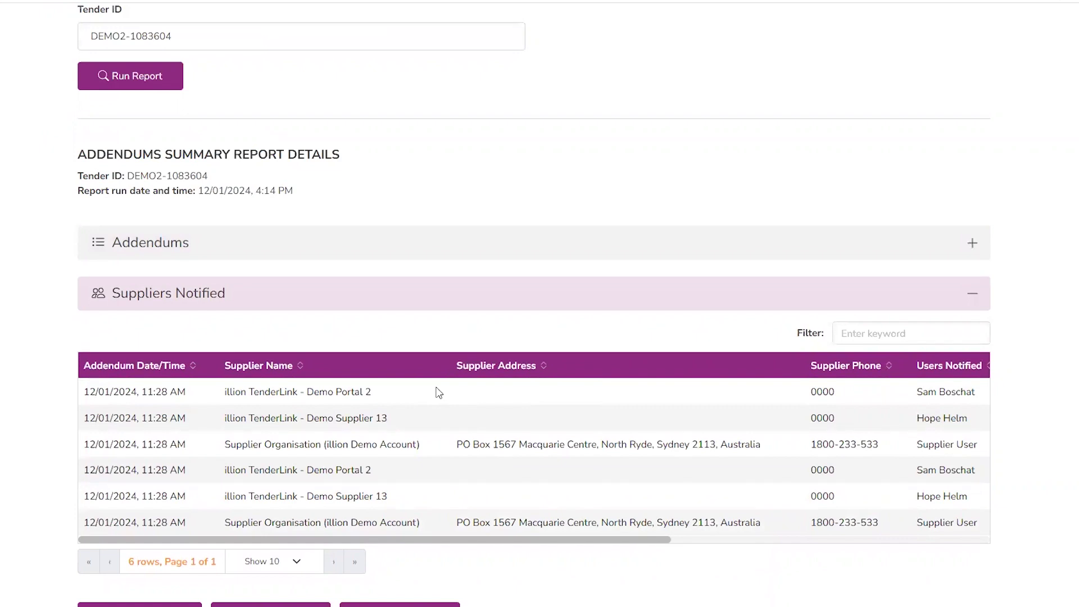
pyautogui.moveTo(498, 541); pyautogui.dragTo(851, 561)
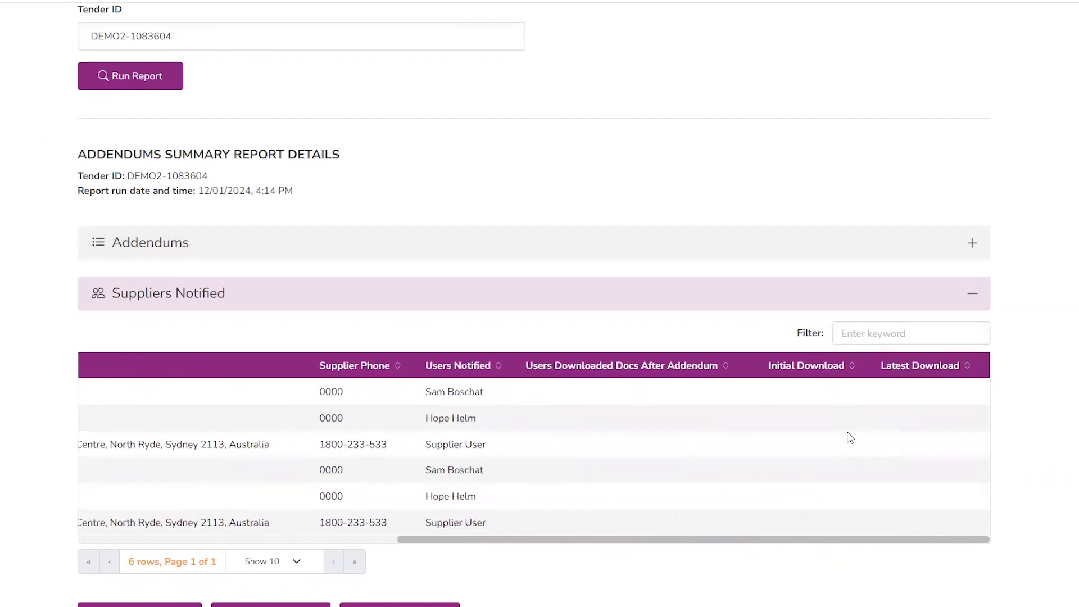
pyautogui.moveTo(829, 540); pyautogui.dragTo(371, 540)
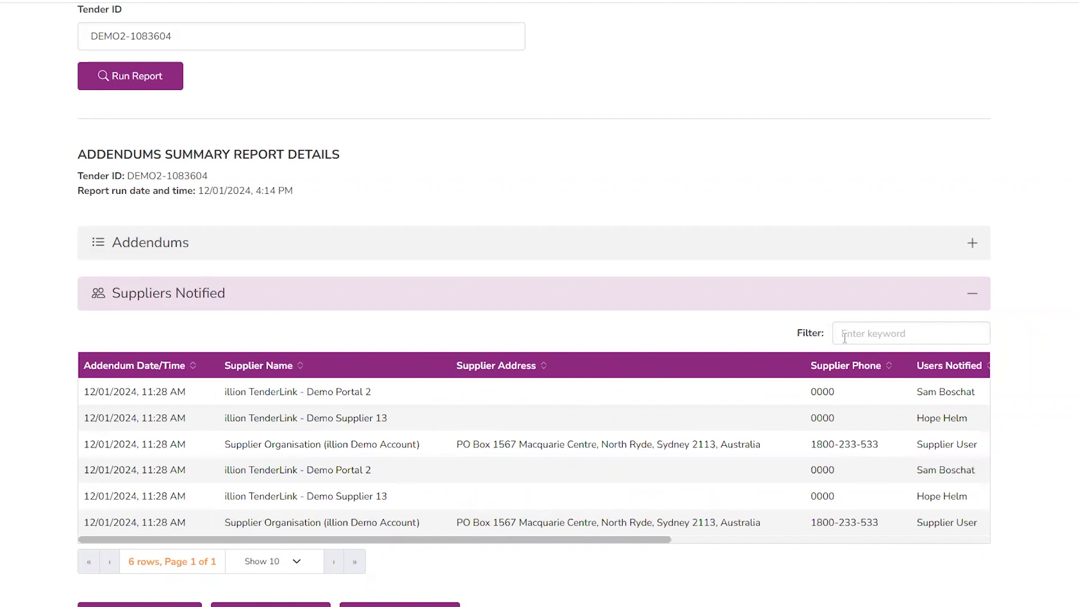
pyautogui.scroll(-1, 514, 426)
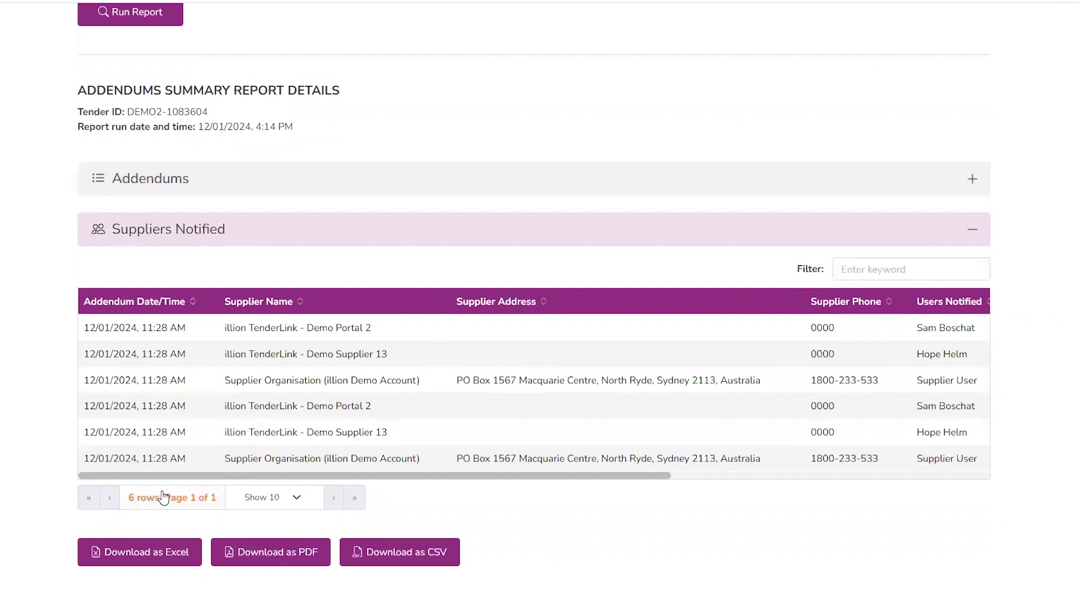
pyautogui.click(287, 497)
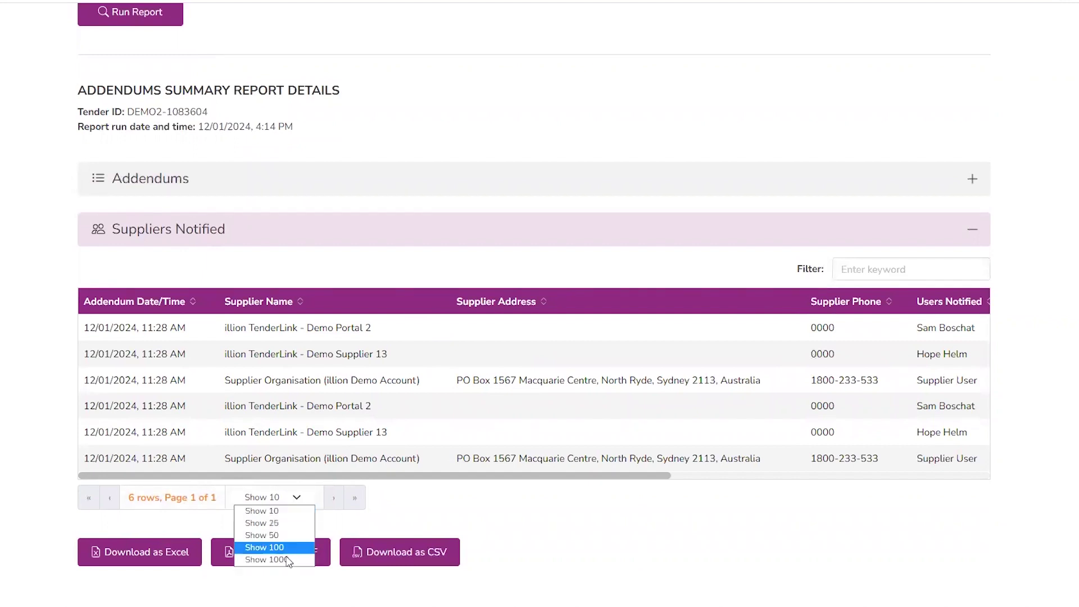
pyautogui.click(443, 501)
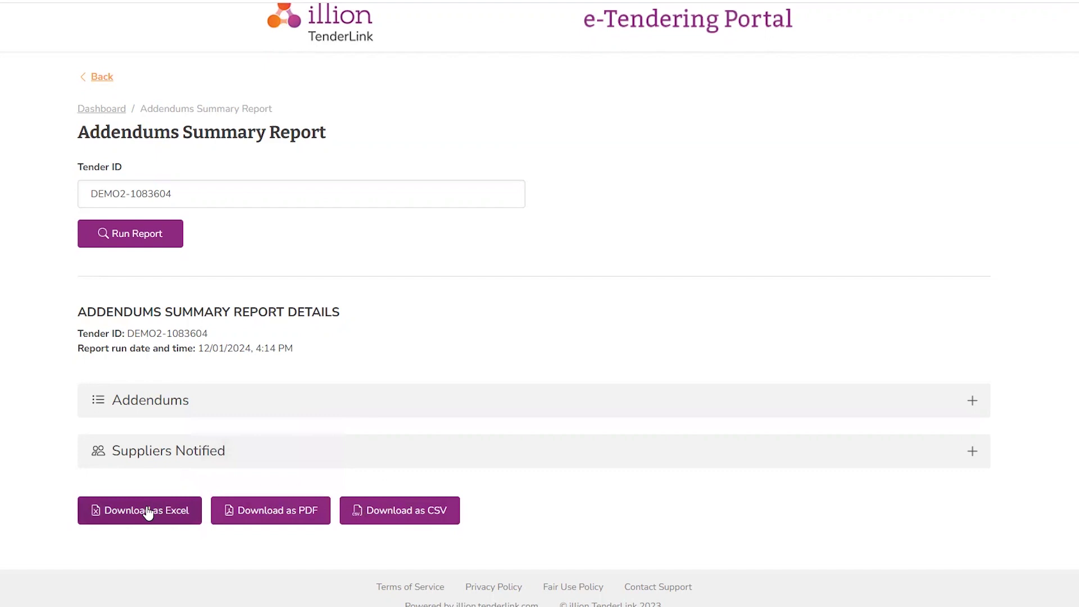
pyautogui.click(147, 512)
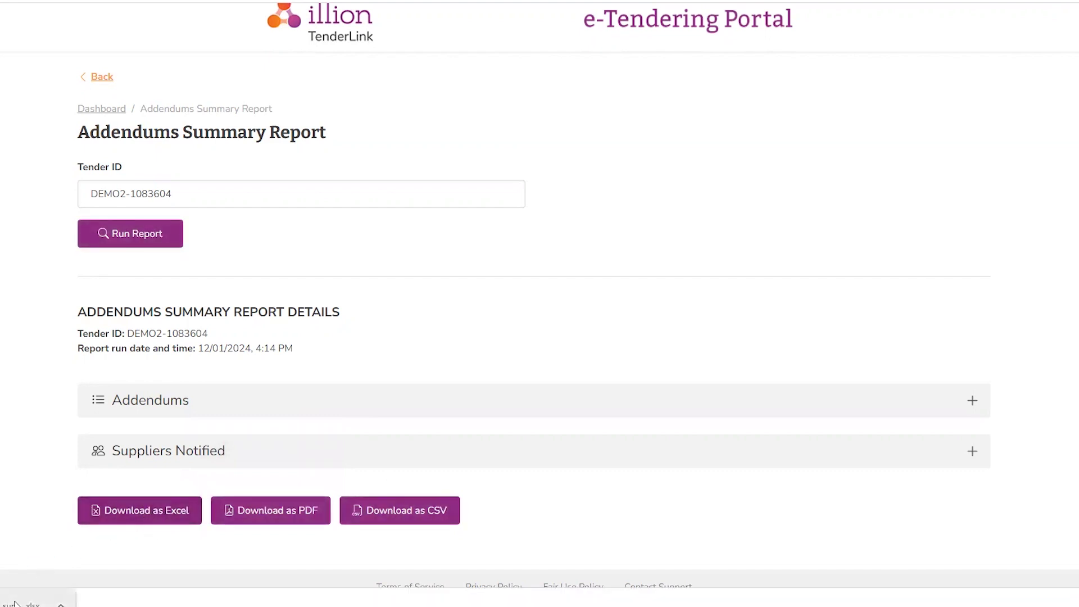
# Open the Excel report, view the Addendums and Suppliers Notified sheets, then minimize Excel
pyautogui.click(13, 604)
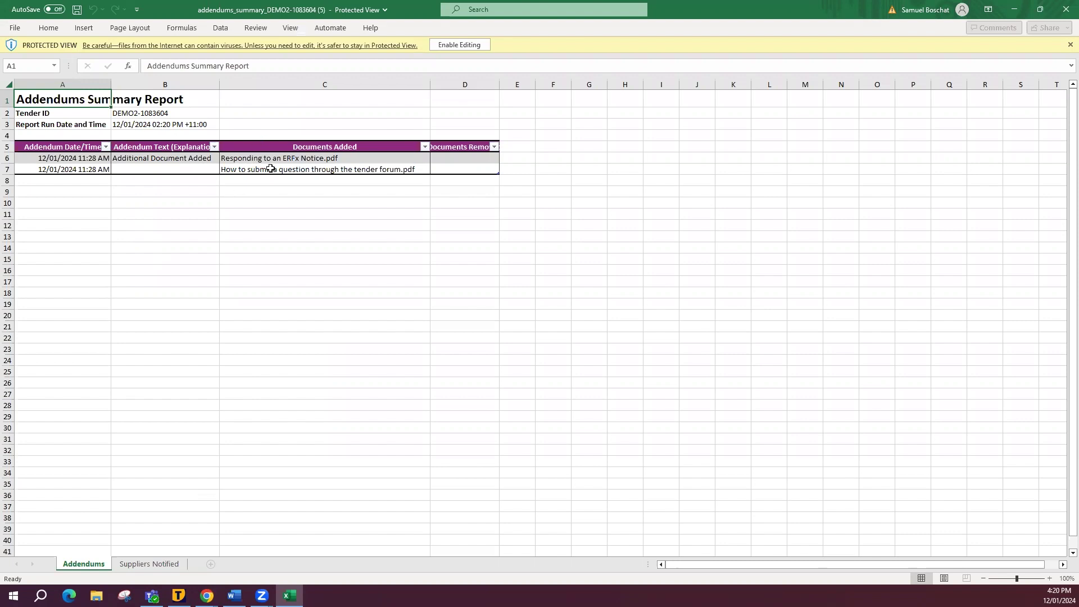
pyautogui.click(156, 563)
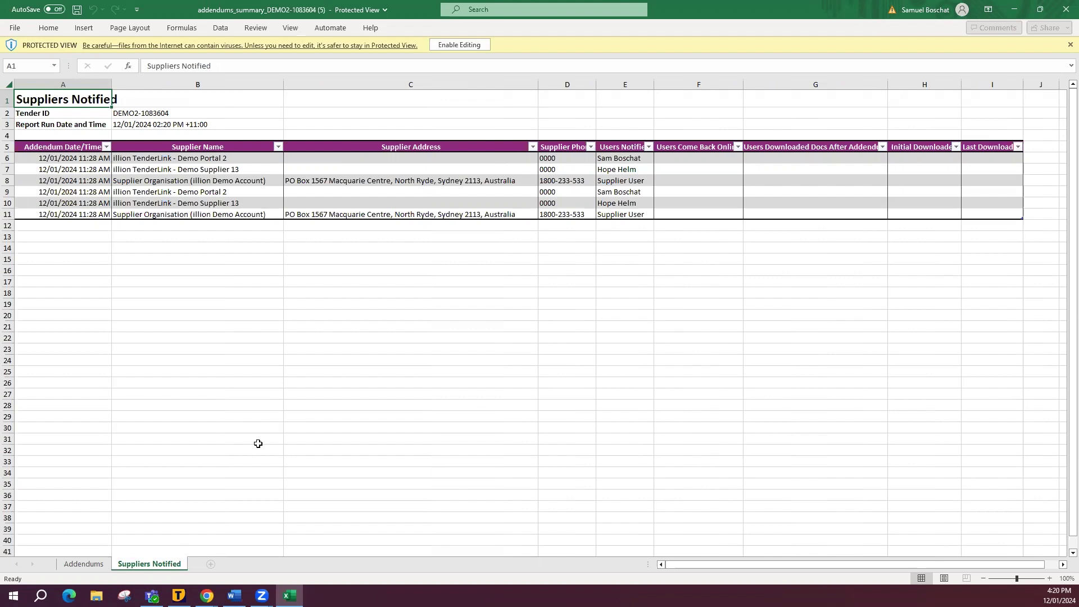
pyautogui.click(1010, 10)
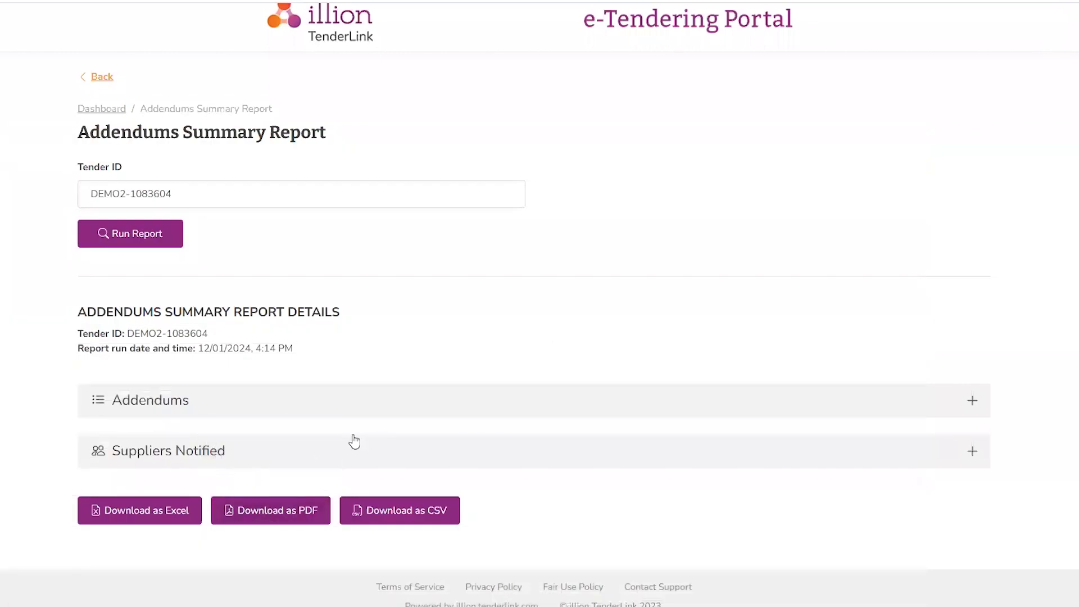
# Expand Addendums and Suppliers Notified, then open and cancel the two-page PDF preview
pyautogui.click(232, 402)
pyautogui.scroll(-2, 244, 404)
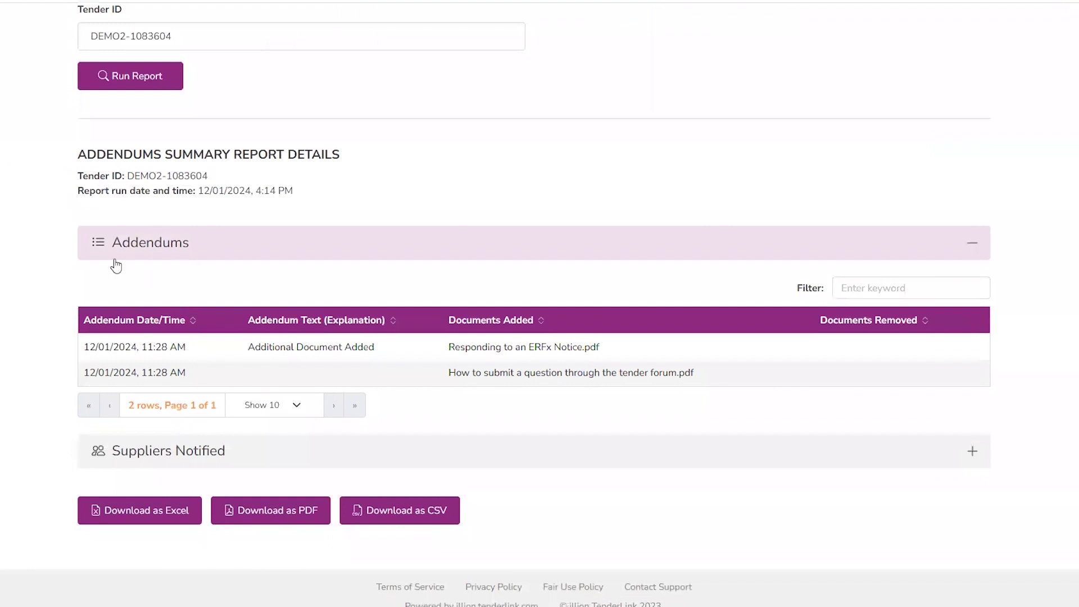
pyautogui.click(178, 450)
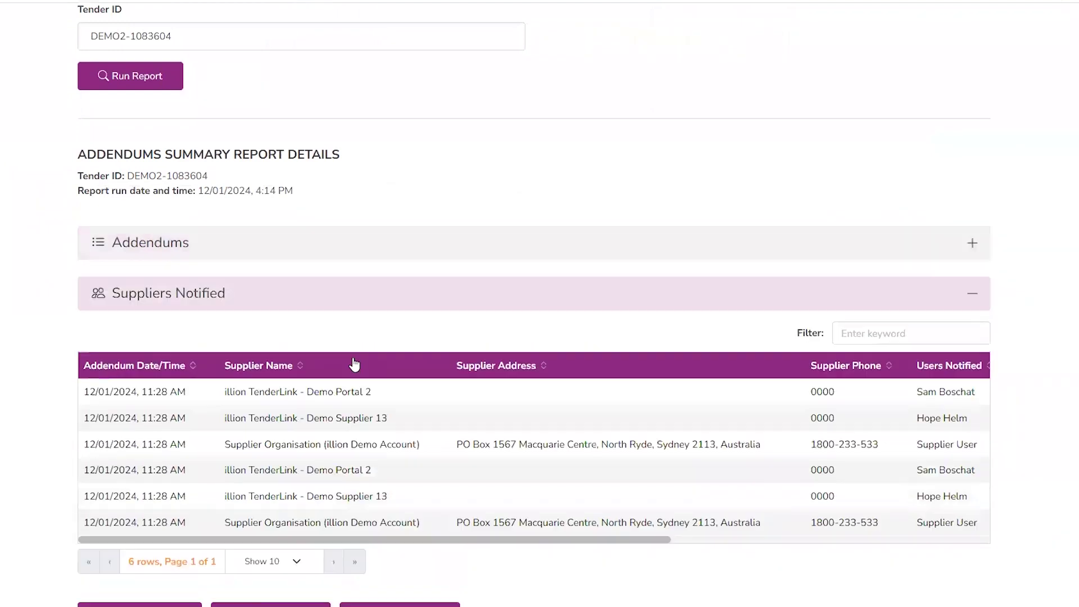
pyautogui.scroll(-2, 354, 365)
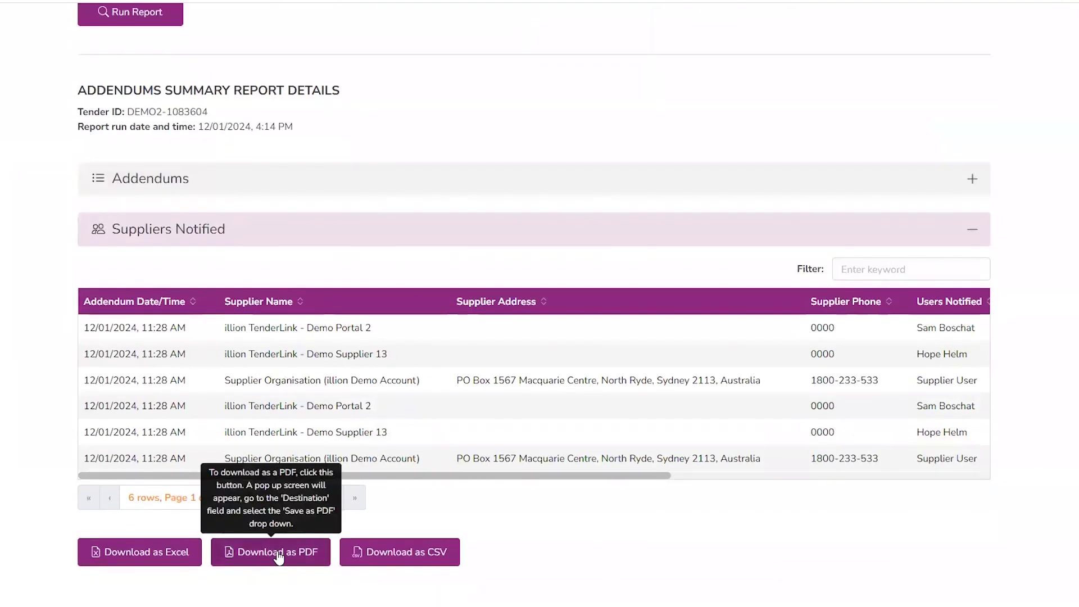
pyautogui.click(279, 556)
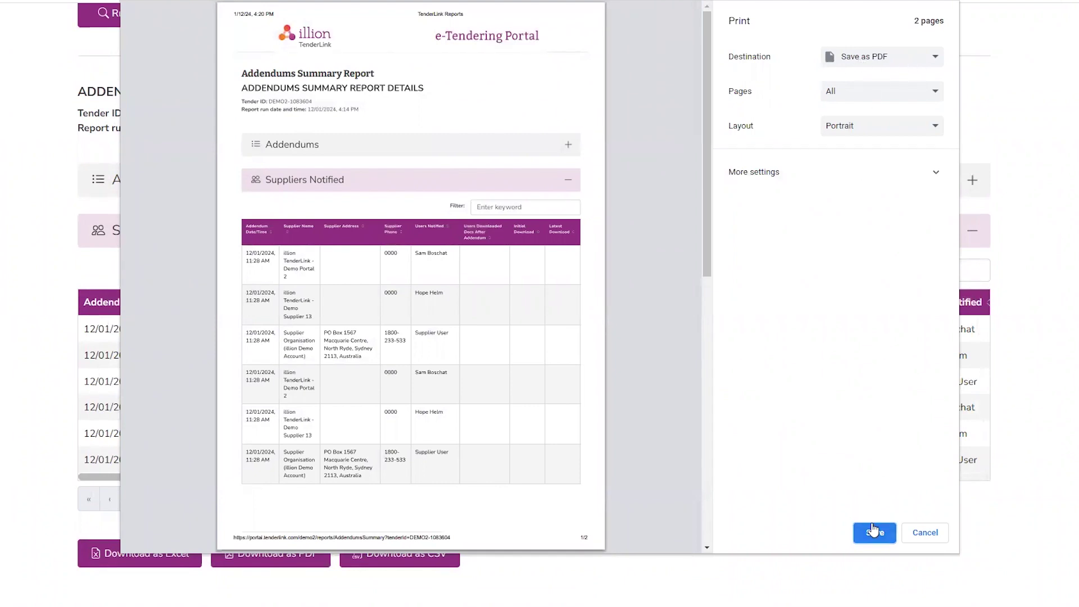
pyautogui.click(925, 533)
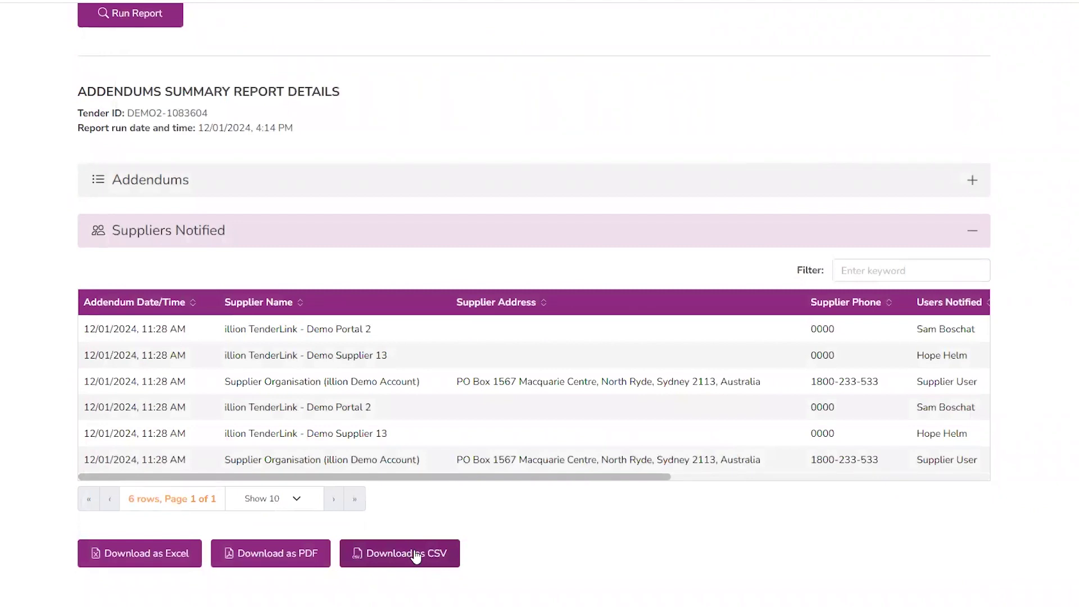
# Download the addendums report as a CSV file
pyautogui.click(415, 556)
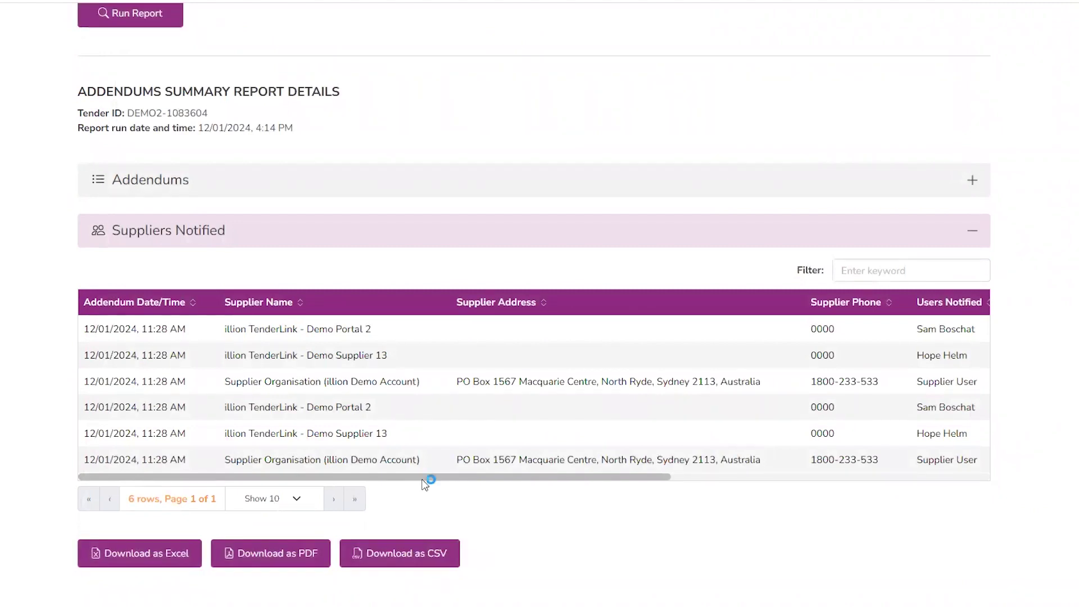